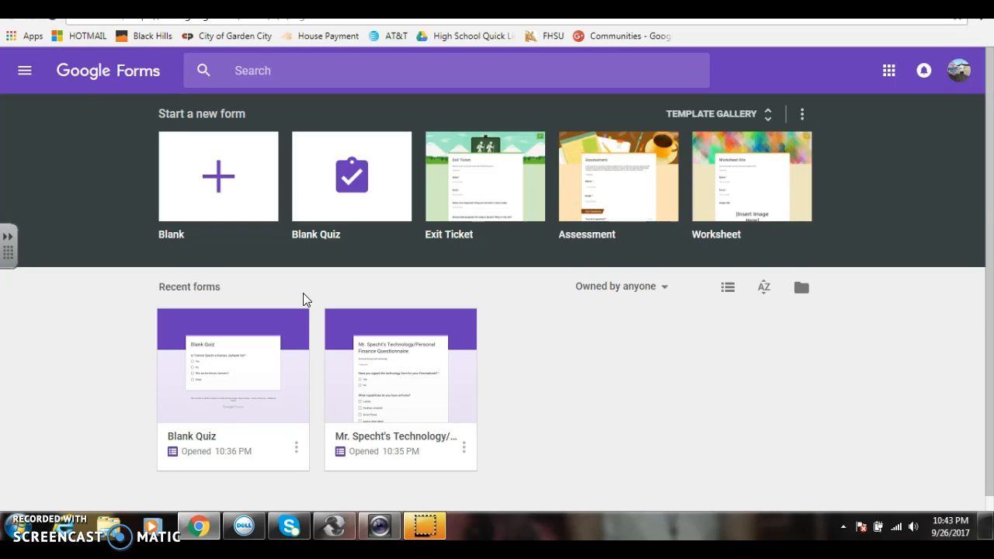
Open the recent Blank Quiz form and review its Kansas Jayhawk question and answer choices.
{"action": "left_click", "coordinate": [285, 329]}
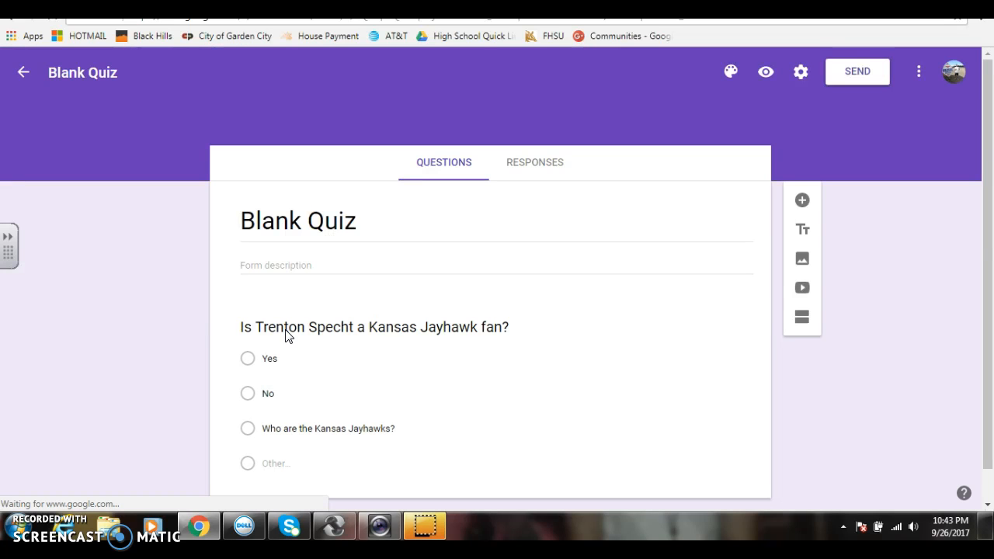
{"action": "left_click", "coordinate": [422, 340]}
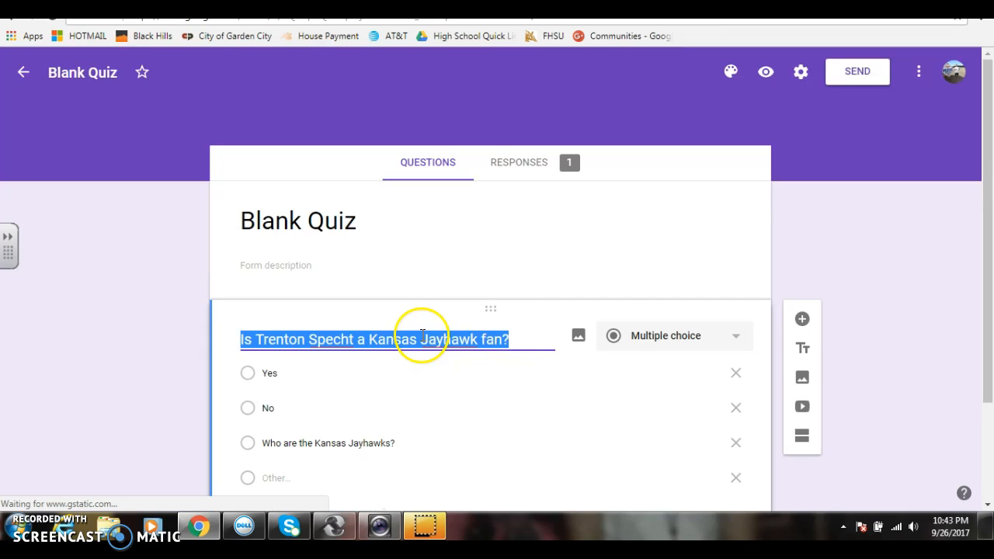
{"action": "left_click", "coordinate": [762, 237]}
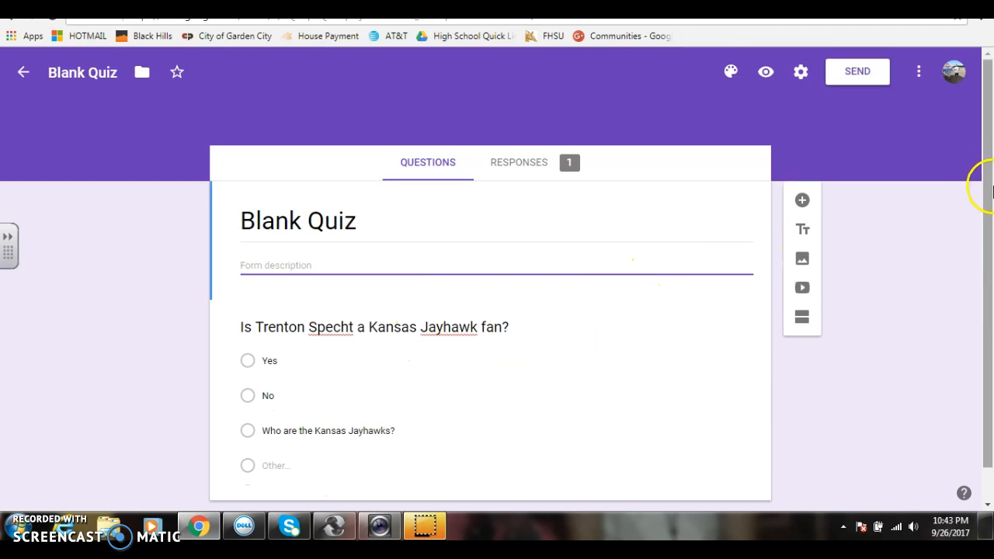
{"action": "scroll", "coordinate": [977, 206], "scroll_direction": "down", "scroll_amount": 1}
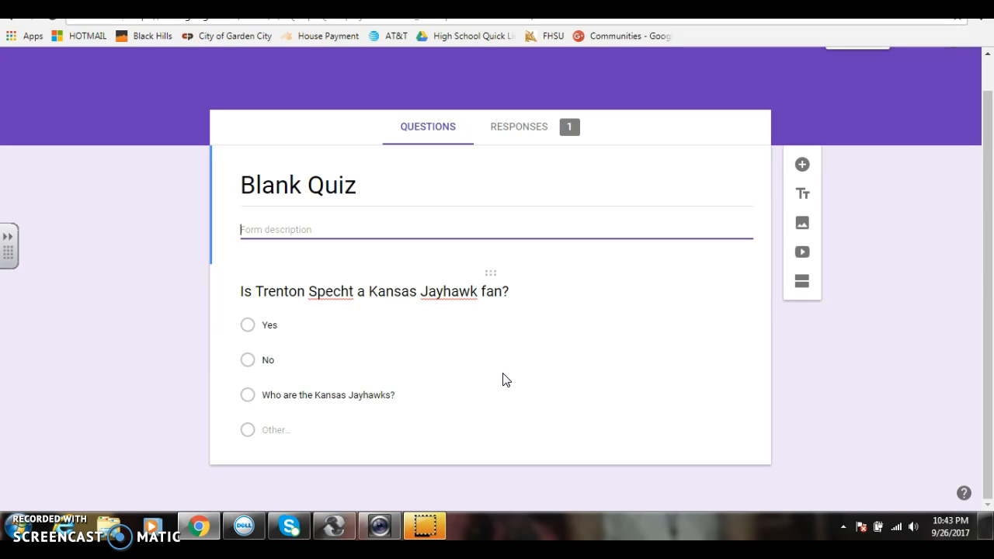
Look over the summary of the quiz's responses and return to its questions.
{"action": "left_click", "coordinate": [517, 127]}
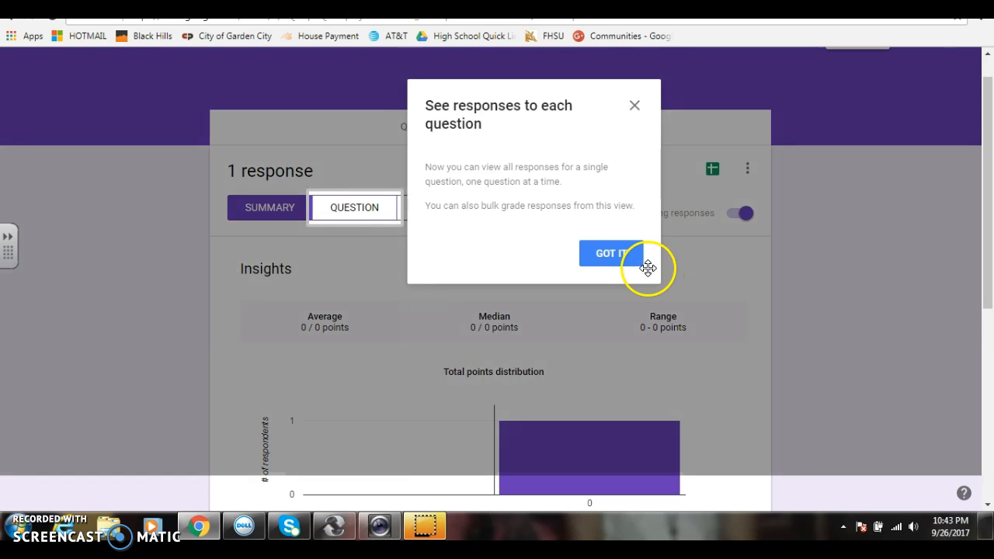
{"action": "left_click", "coordinate": [634, 105]}
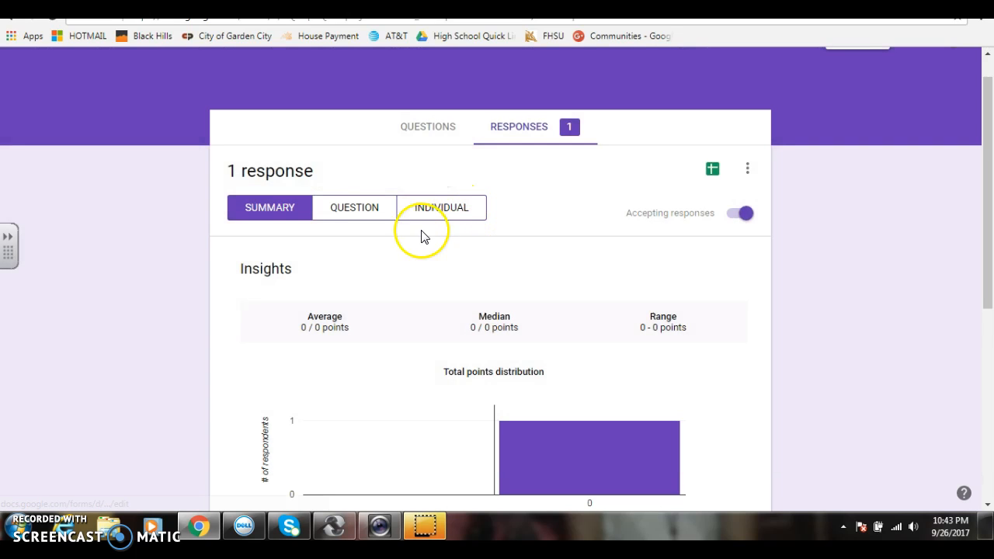
{"action": "mouse_move", "coordinate": [985, 266]}
{"action": "left_mouse_down"}
{"action": "mouse_move", "coordinate": [992, 446]}
{"action": "mouse_move", "coordinate": [966, 269]}
{"action": "left_mouse_up"}
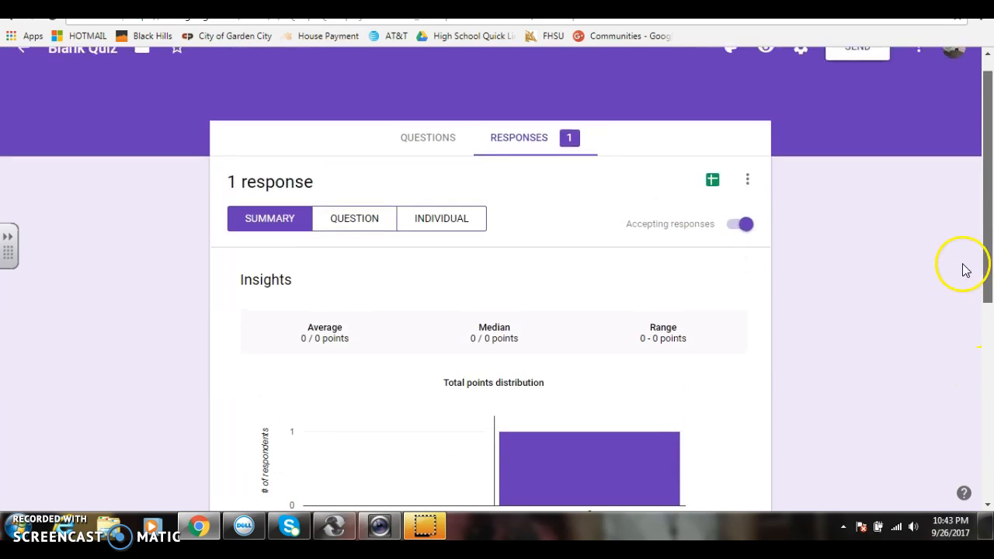
{"action": "left_click", "coordinate": [412, 140]}
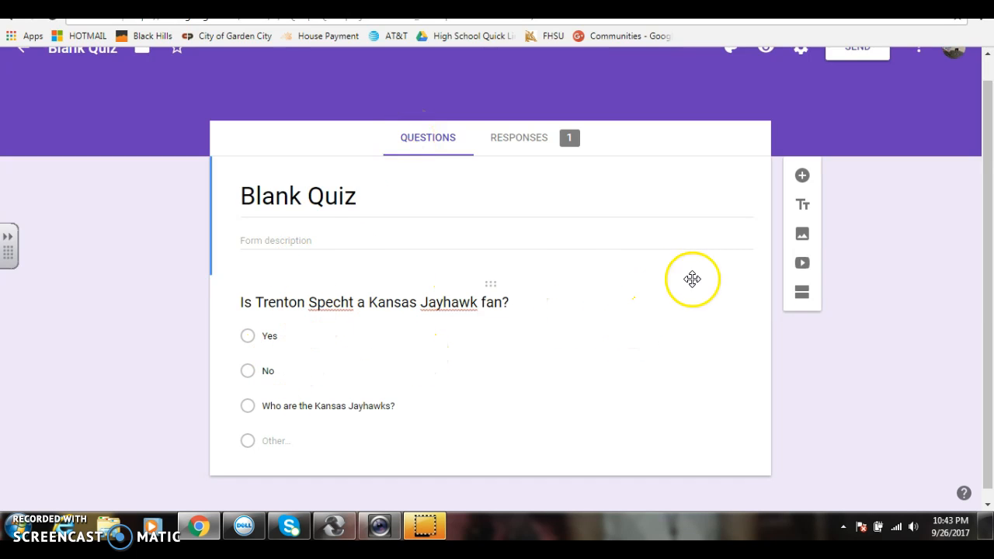
{"action": "left_click_drag", "start_coordinate": [986, 262], "coordinate": [988, 220]}
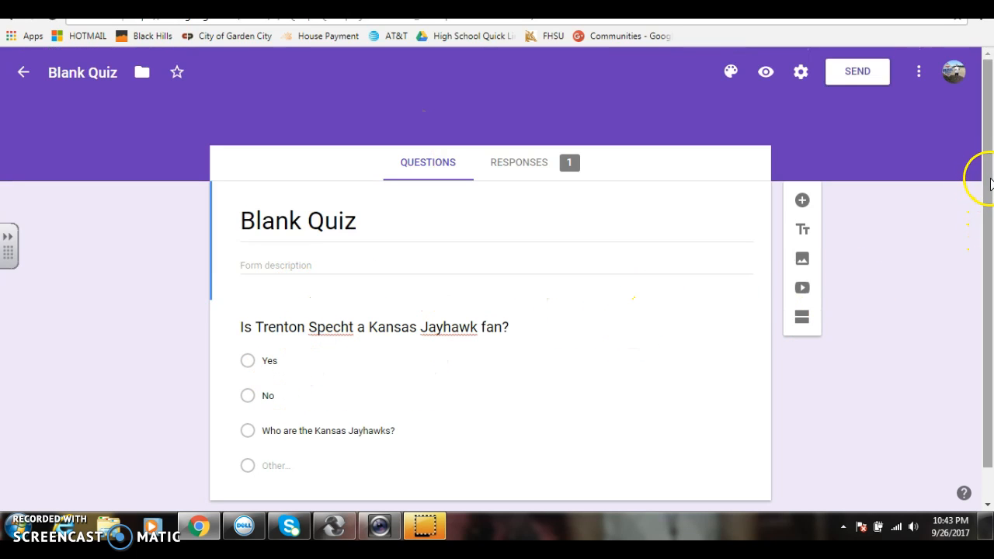
Link the quiz's responses to a new spreadsheet named "Blank Quiz (Responses)" and open that spreadsheet.
{"action": "left_click", "coordinate": [528, 162]}
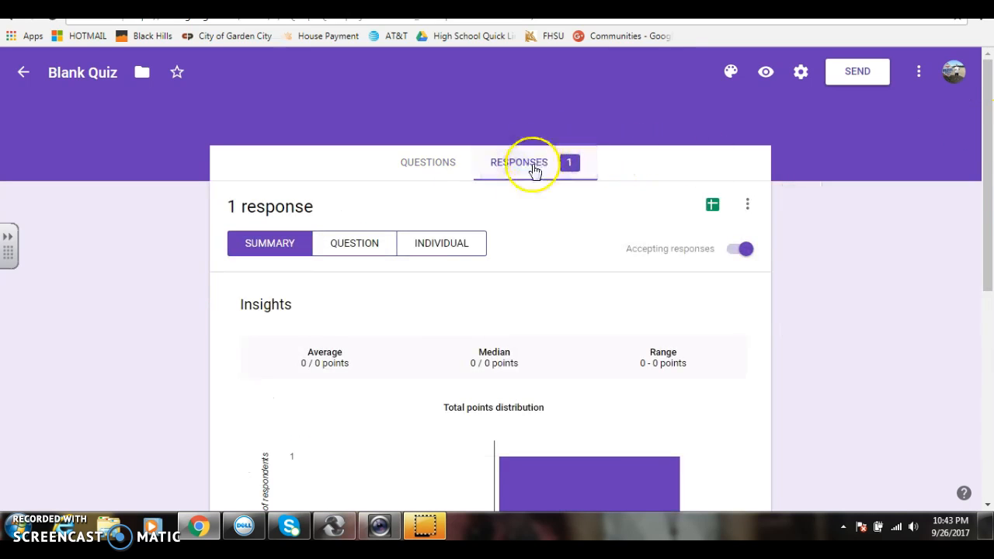
{"action": "left_click", "coordinate": [712, 206]}
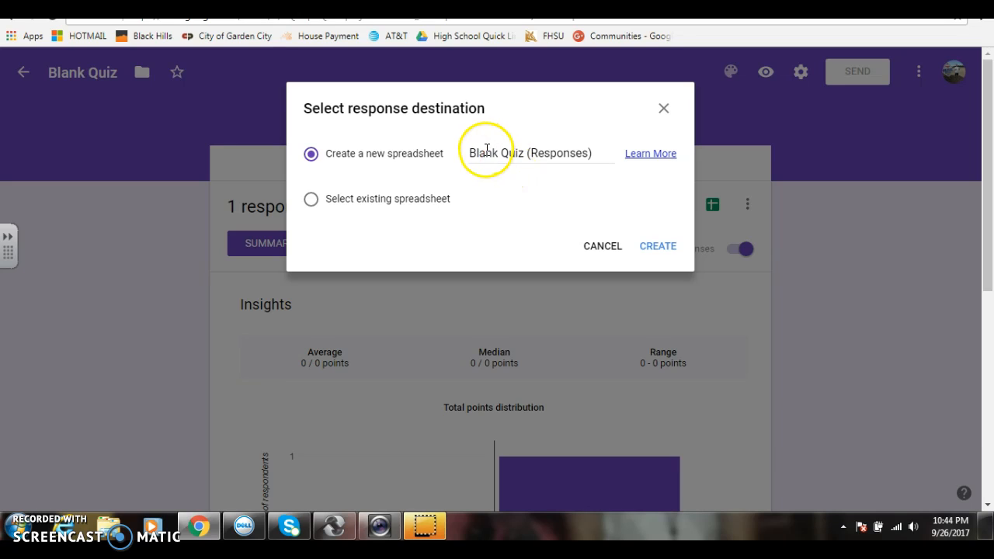
{"action": "left_click", "coordinate": [640, 248]}
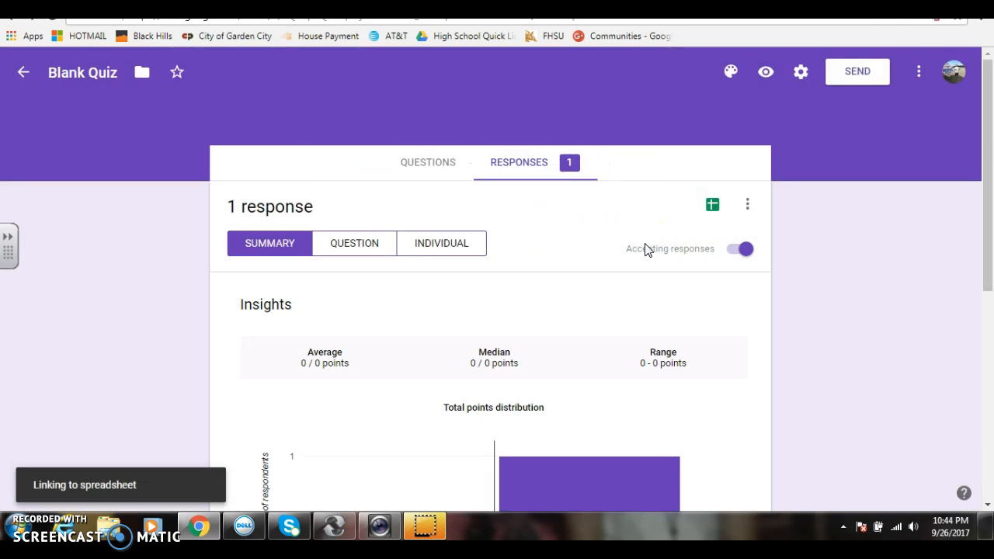
{"action": "left_click", "coordinate": [678, 243]}
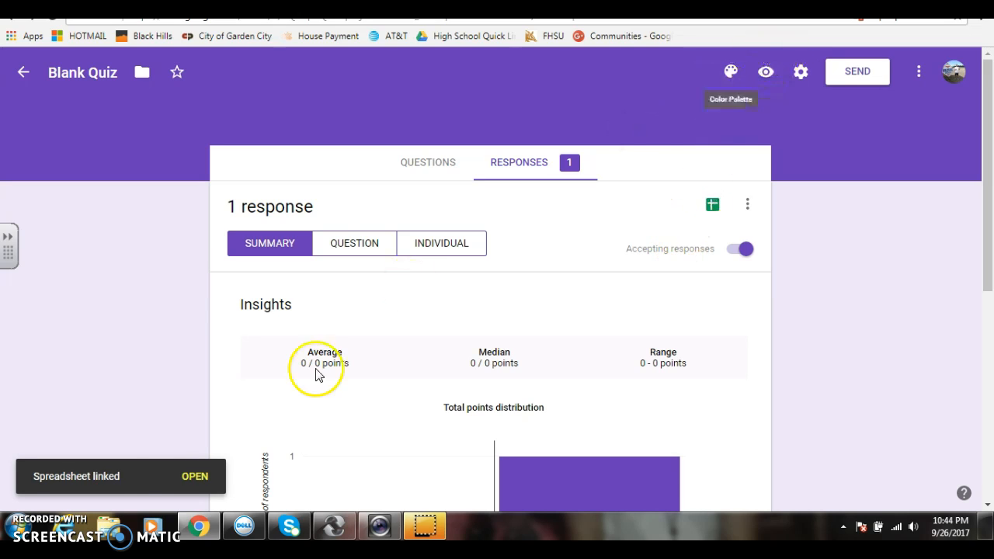
{"action": "left_click", "coordinate": [191, 483]}
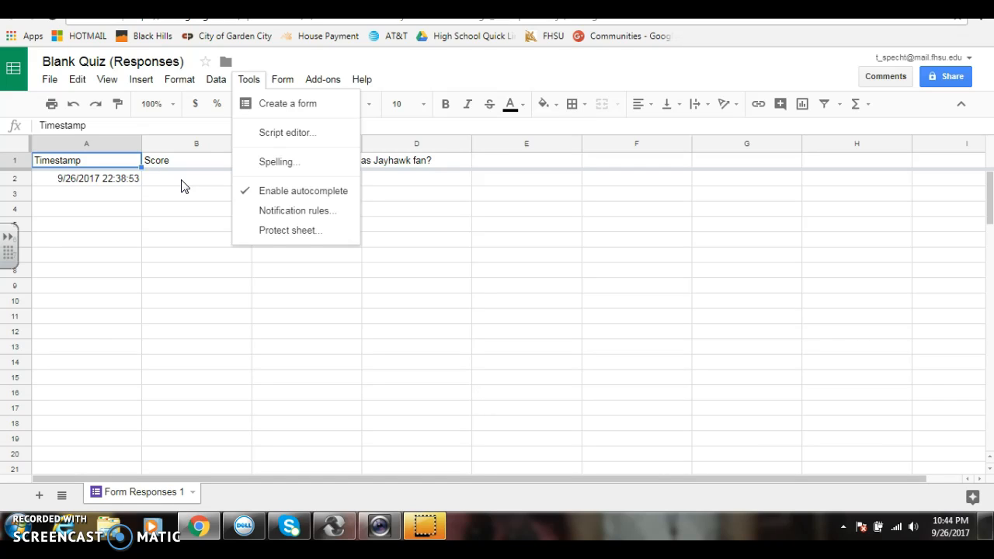
Enable the Flubaroo add-on in the responses sheet and dismiss its notification.
{"action": "mouse_move", "coordinate": [327, 89]}
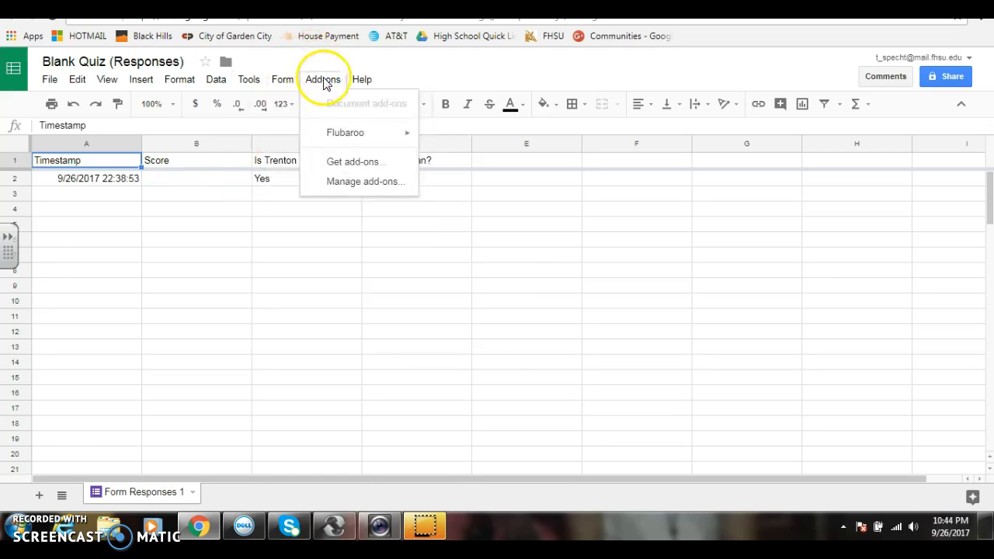
{"action": "mouse_move", "coordinate": [348, 138]}
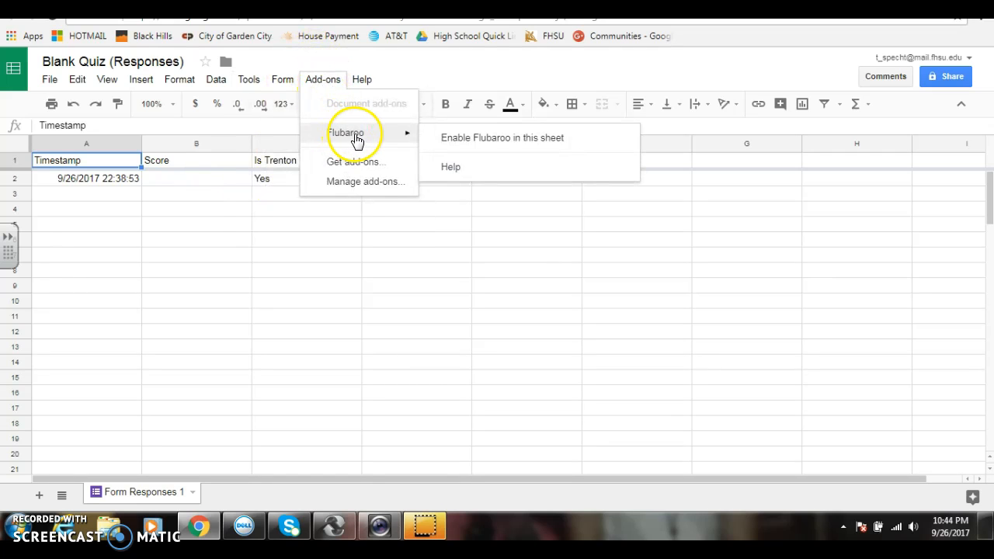
{"action": "left_click", "coordinate": [460, 138]}
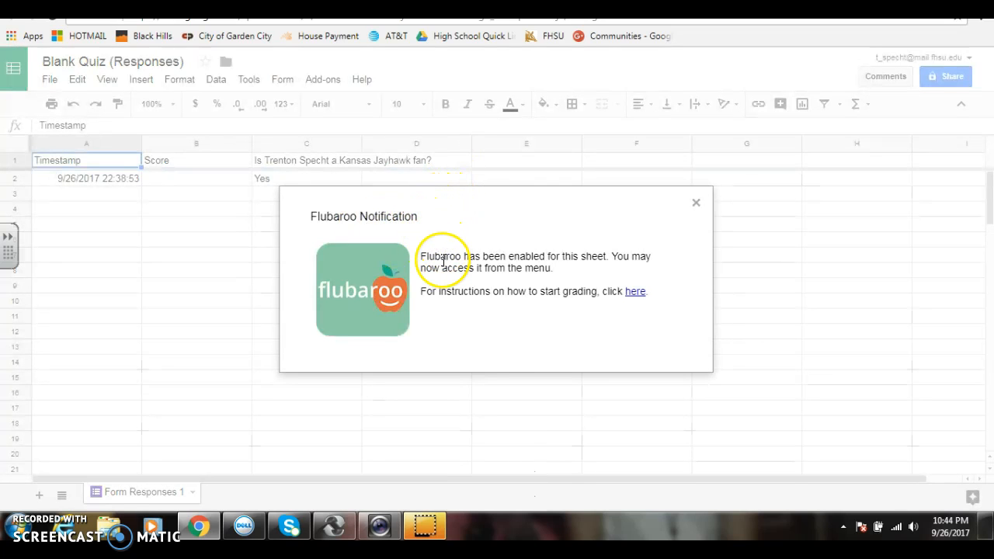
{"action": "left_click", "coordinate": [696, 204]}
Try to grade the quiz submissions with Flubaroo and dismiss its notification.
{"action": "left_click", "coordinate": [323, 80]}
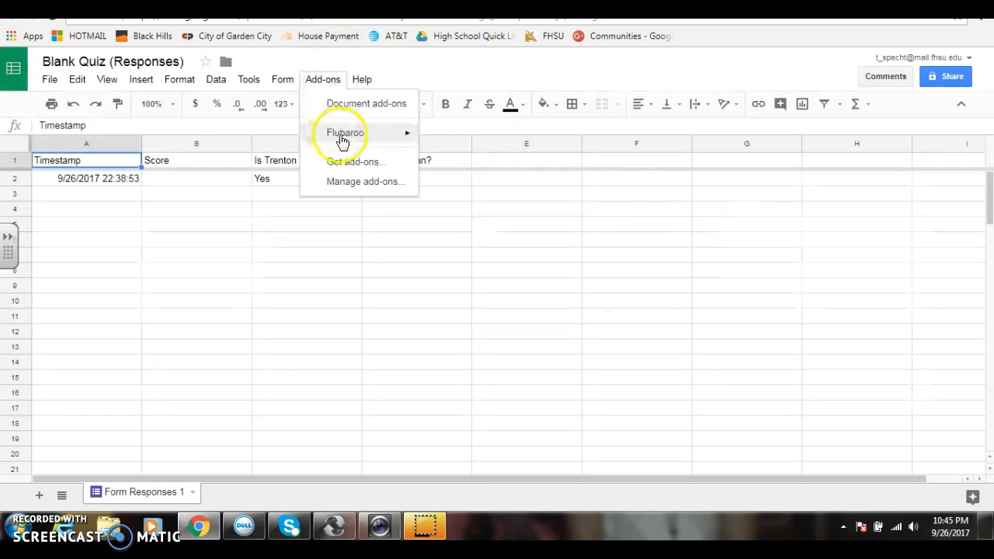
{"action": "mouse_move", "coordinate": [343, 140]}
{"action": "left_click", "coordinate": [439, 139]}
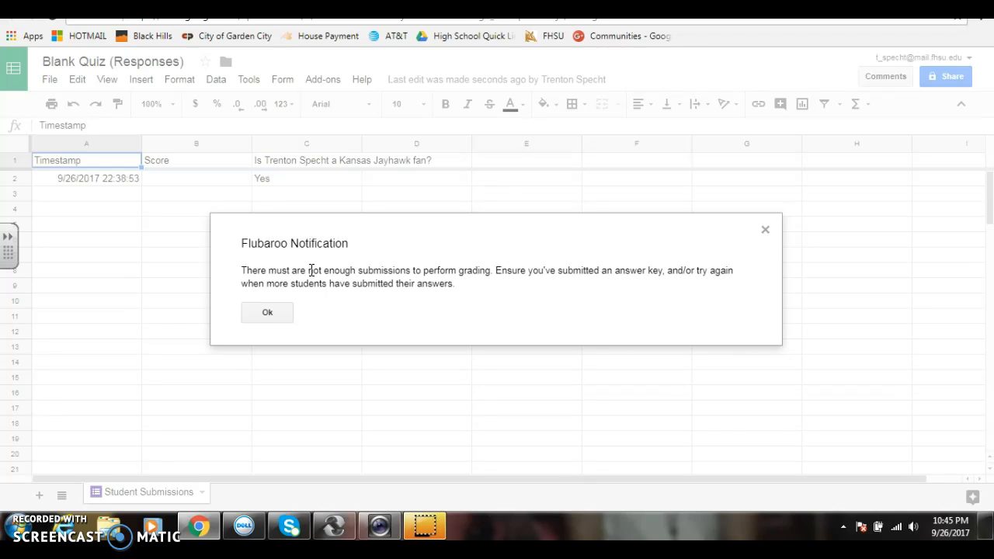
{"action": "left_click", "coordinate": [765, 231]}
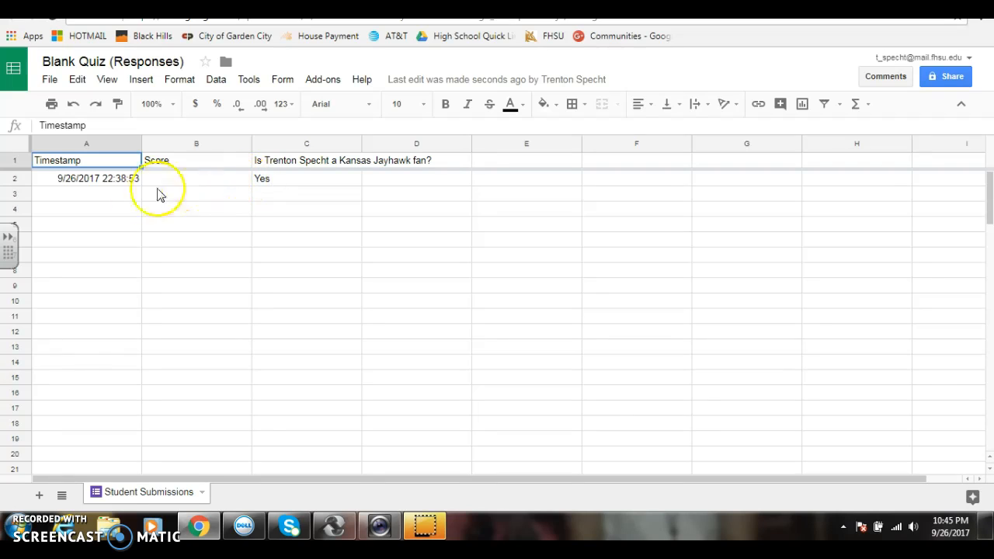
{"action": "left_click", "coordinate": [320, 80]}
{"action": "left_click", "coordinate": [320, 80]}
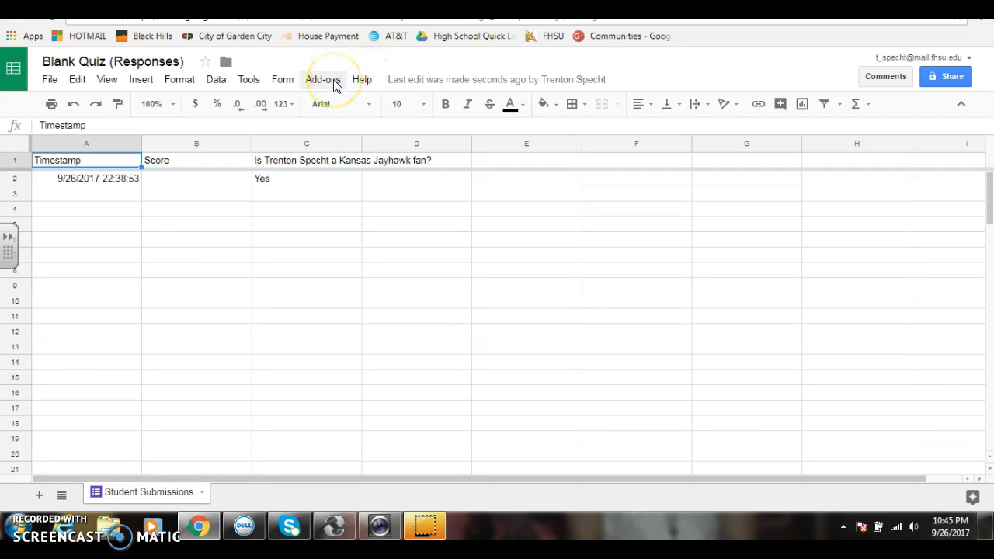
Go back from the spreadsheet to the Google Forms home page and start a new blank form.
{"action": "left_click", "coordinate": [481, 2]}
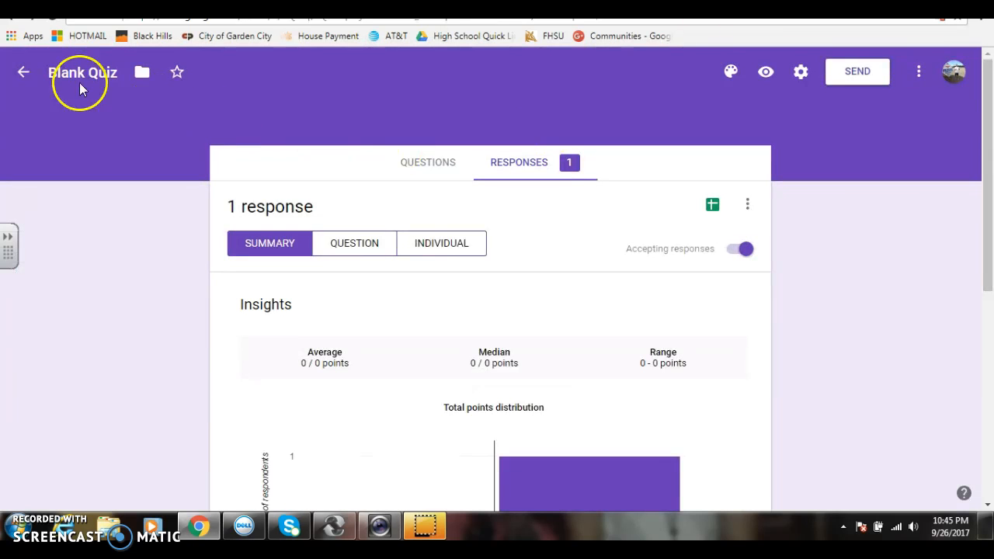
{"action": "left_click", "coordinate": [24, 70]}
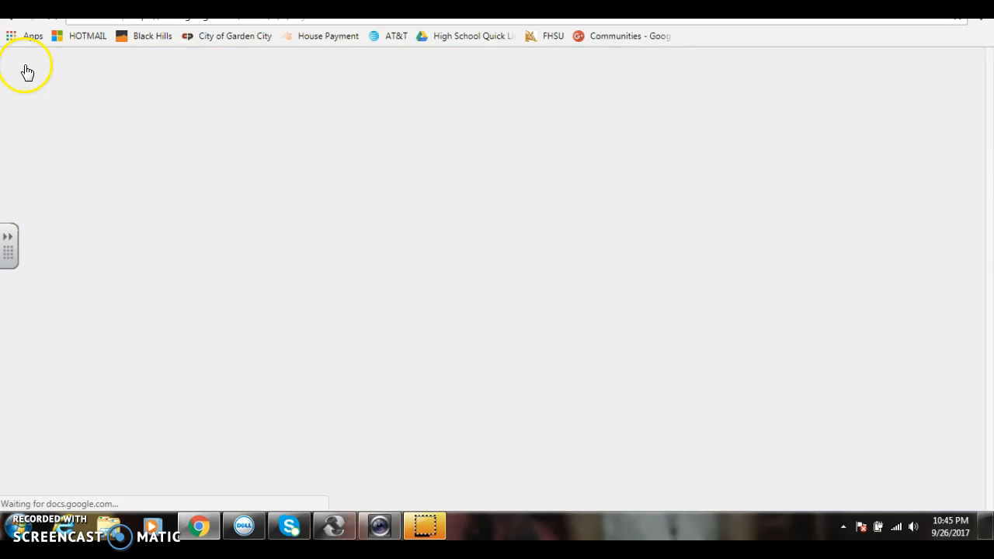
{"action": "left_click", "coordinate": [243, 191]}
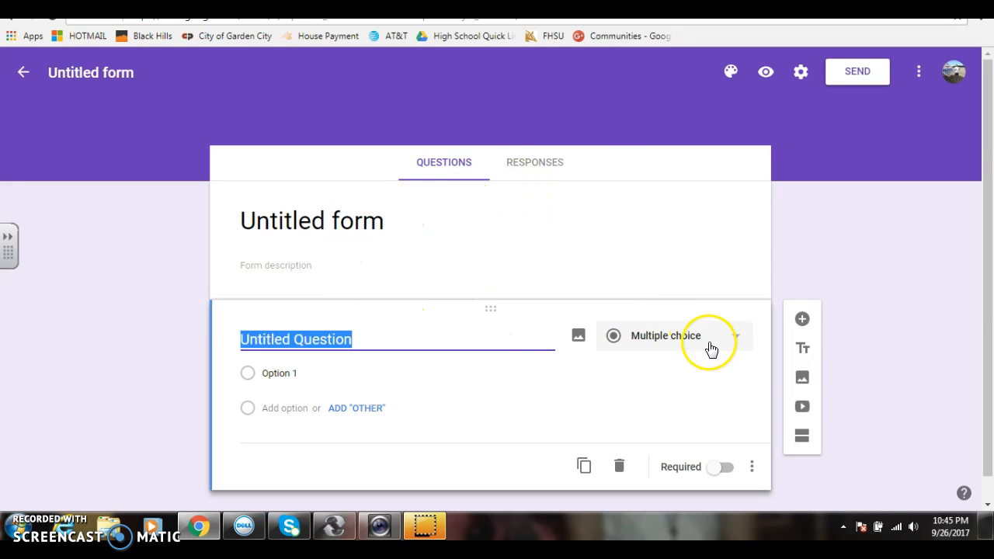
Change the first question's type to Short answer and title it "Name?".
{"action": "left_click", "coordinate": [725, 348]}
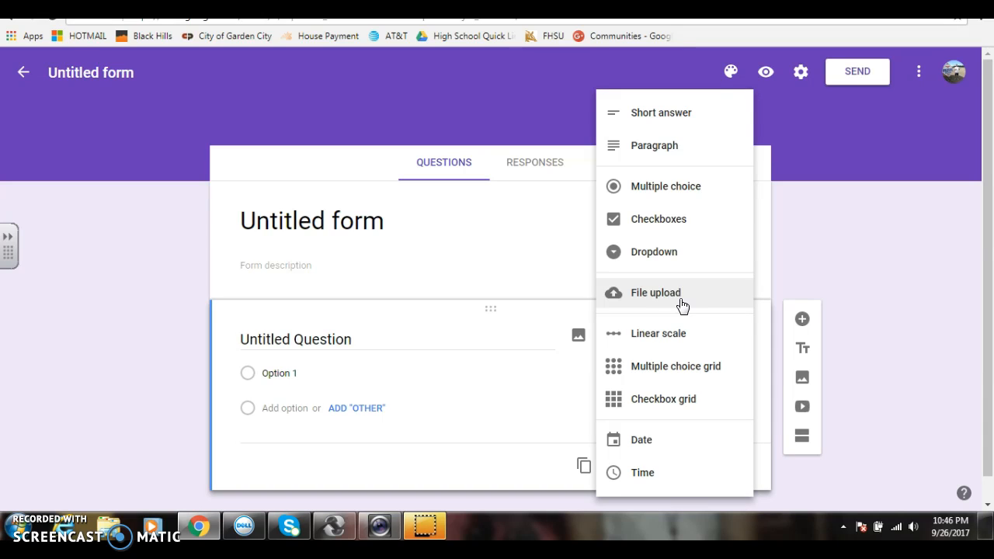
{"action": "left_click", "coordinate": [682, 116]}
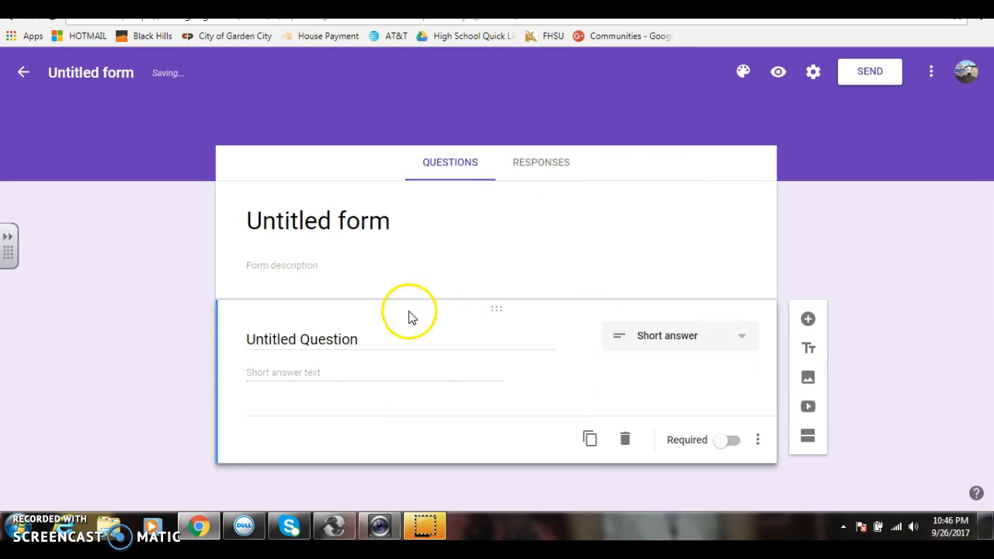
{"action": "left_click", "coordinate": [324, 343]}
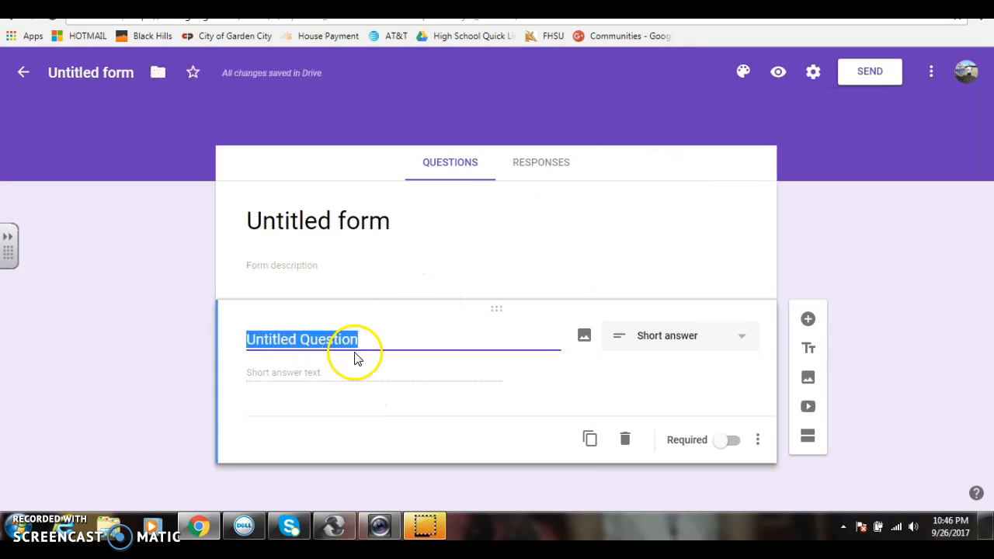
{"action": "type", "text": "Name?"}
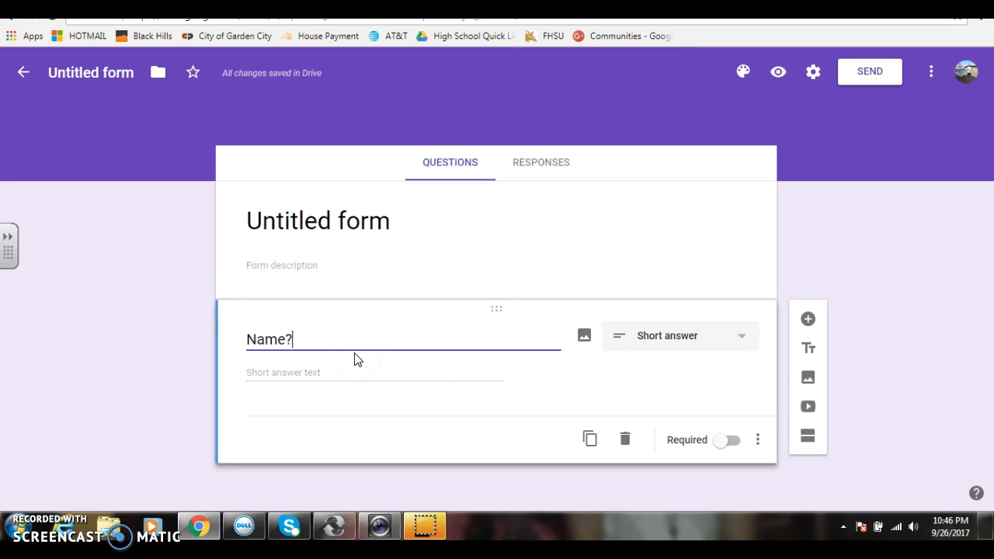
{"action": "left_click", "coordinate": [334, 372]}
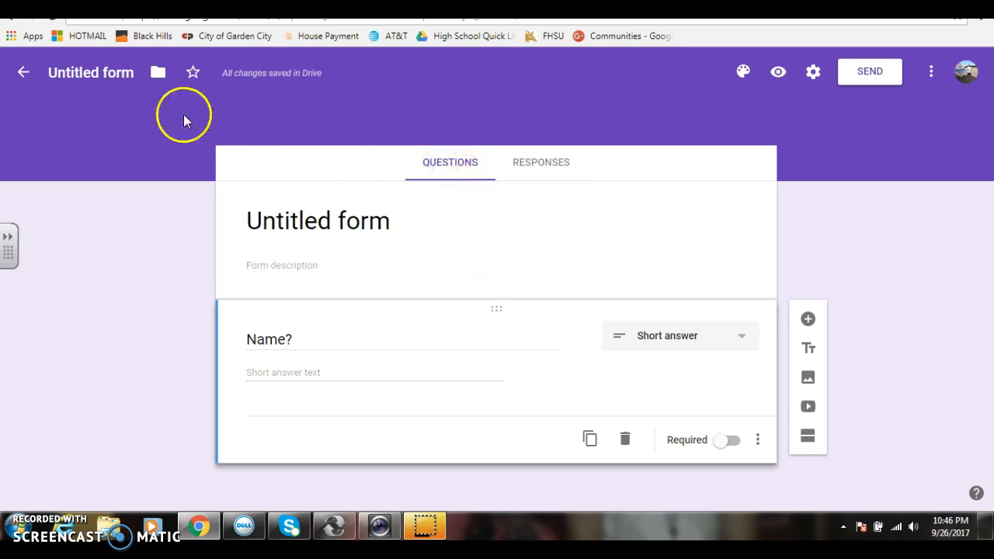
Add a second, multiple-choice question to the form with the wording "Hello was sung by?".
{"action": "left_click", "coordinate": [735, 345]}
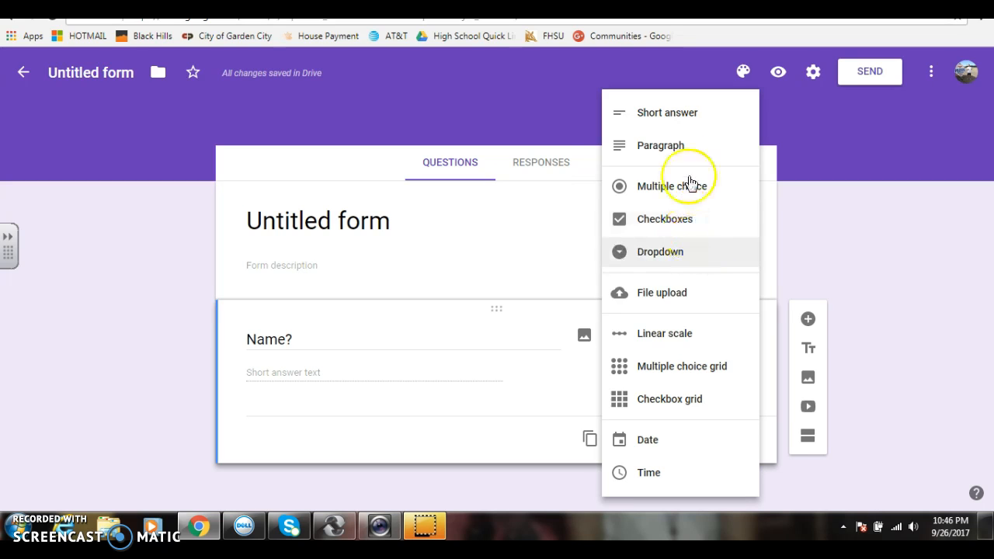
{"action": "left_click", "coordinate": [548, 217]}
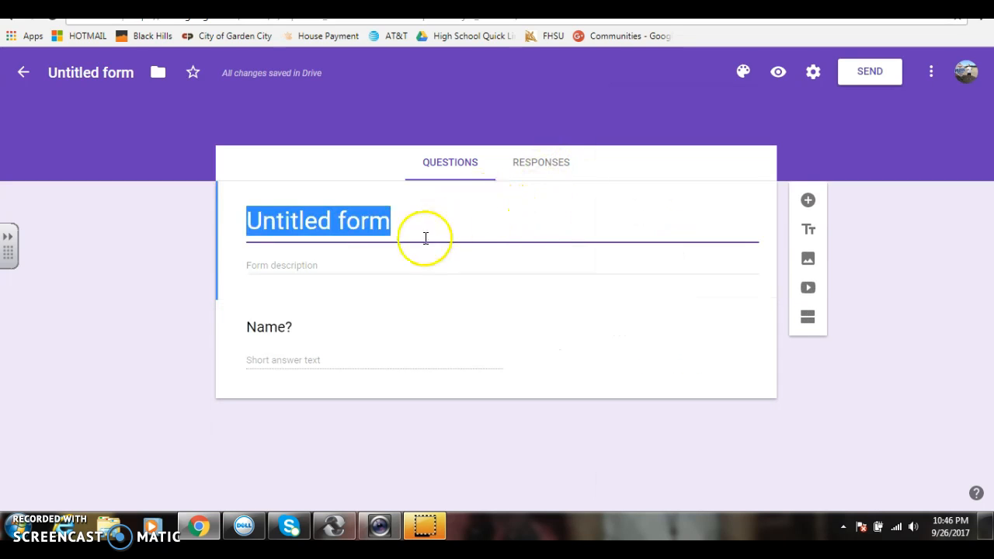
{"action": "left_click", "coordinate": [809, 201]}
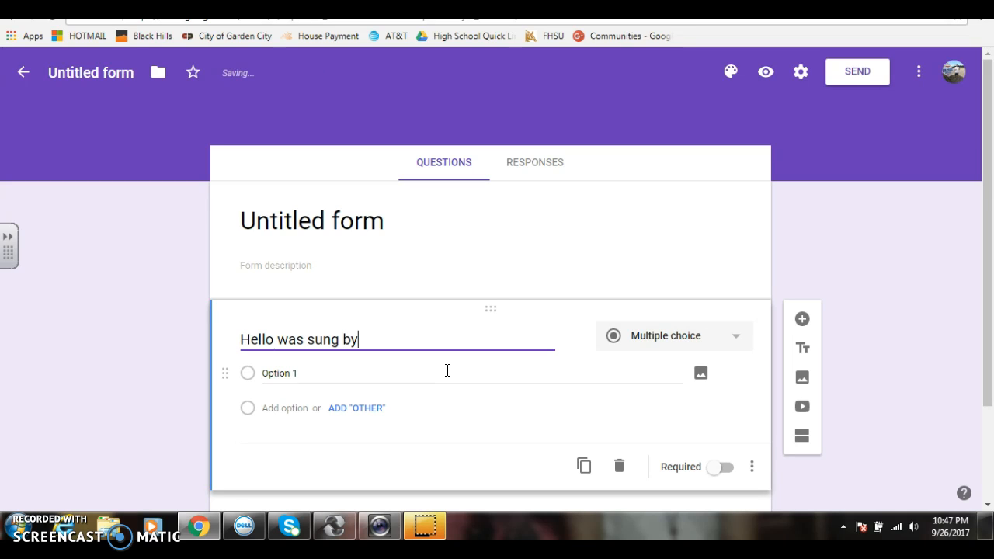
{"action": "left_click", "coordinate": [512, 390]}
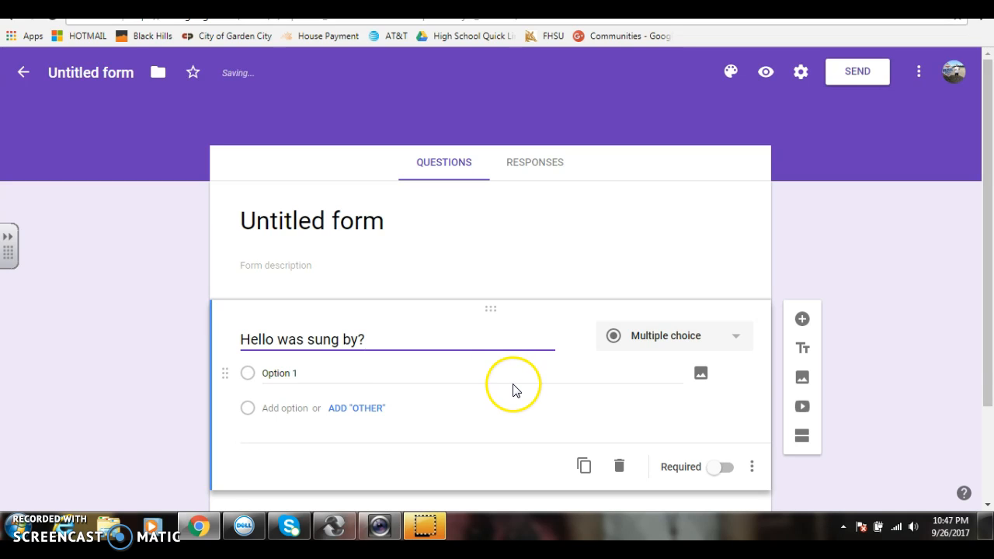
Reword the multiple-choice question as "Who sang "hello"?" and add another blank multiple-choice question below it.
{"action": "left_click_drag", "start_coordinate": [340, 340], "coordinate": [246, 362]}
{"action": "key", "text": "BackSpace"}
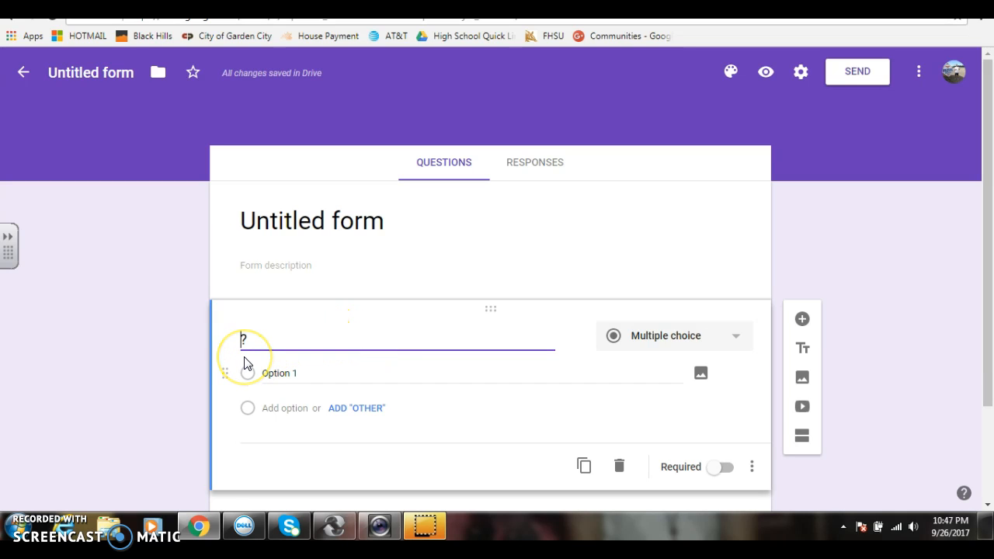
{"action": "type", "text": "Who sang "}
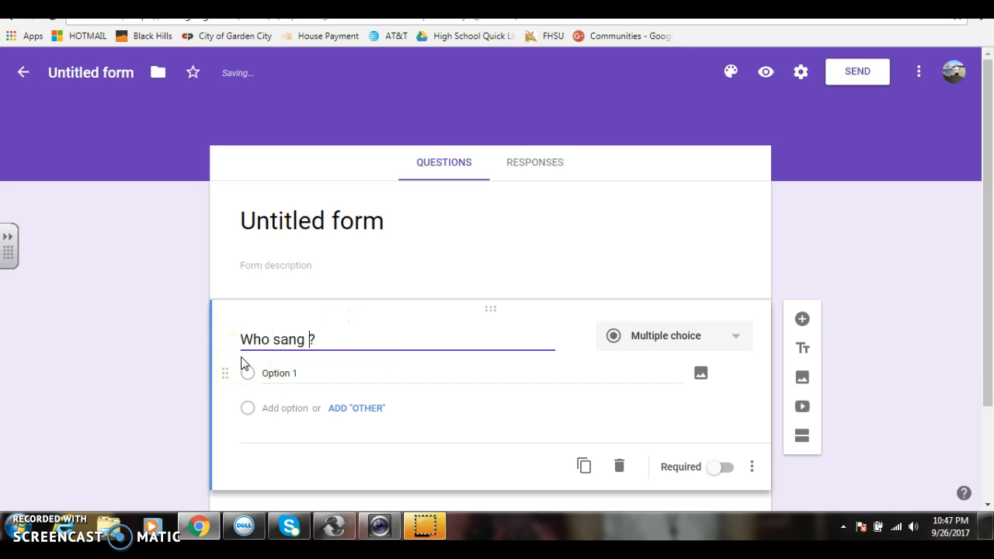
{"action": "type", "text": "\"hello"}
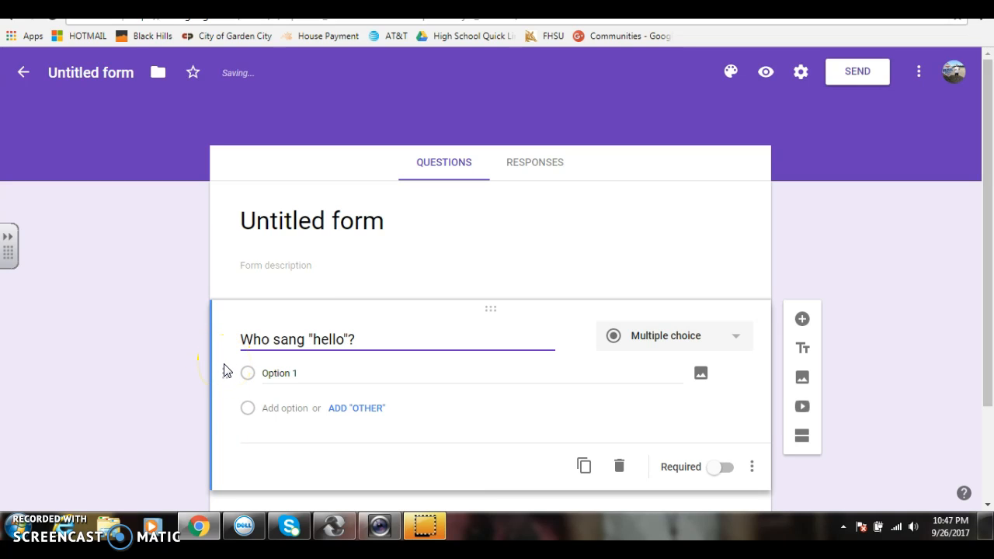
{"action": "left_click", "coordinate": [534, 417]}
{"action": "left_click", "coordinate": [283, 374]}
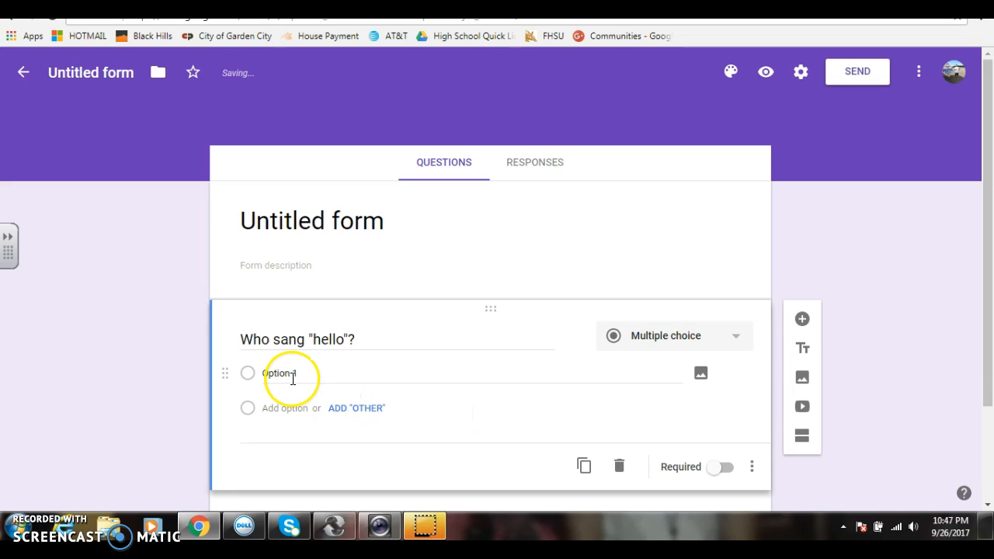
{"action": "left_click", "coordinate": [802, 321]}
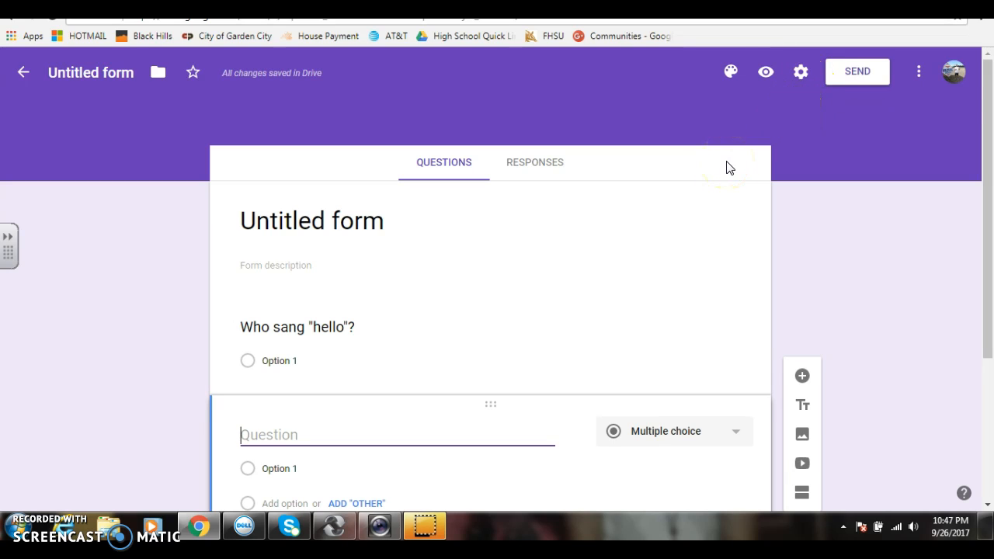
Display the form's shareable link in the sending options, then close them without sending the form.
{"action": "left_click", "coordinate": [836, 78]}
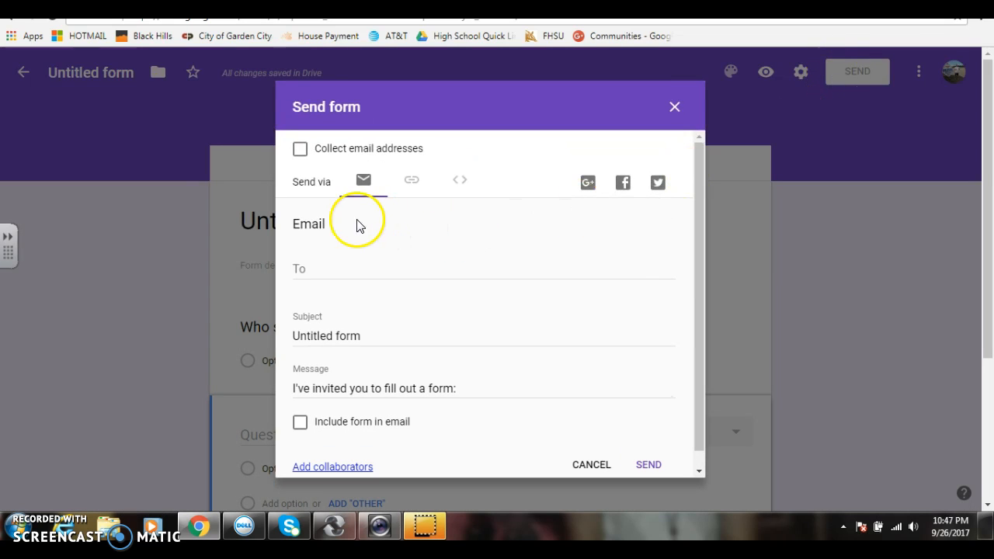
{"action": "left_click", "coordinate": [410, 188]}
{"action": "left_click", "coordinate": [410, 252]}
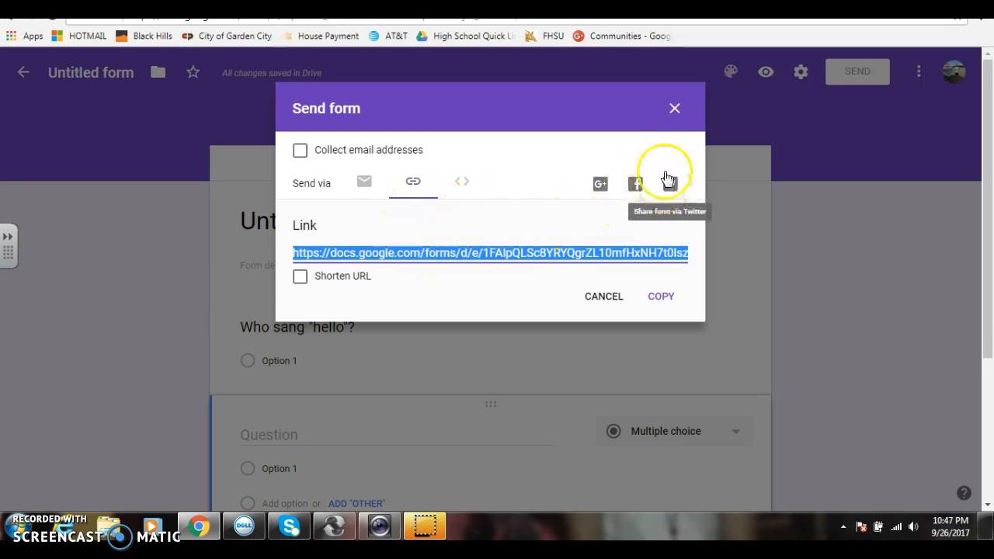
{"action": "left_click", "coordinate": [675, 116]}
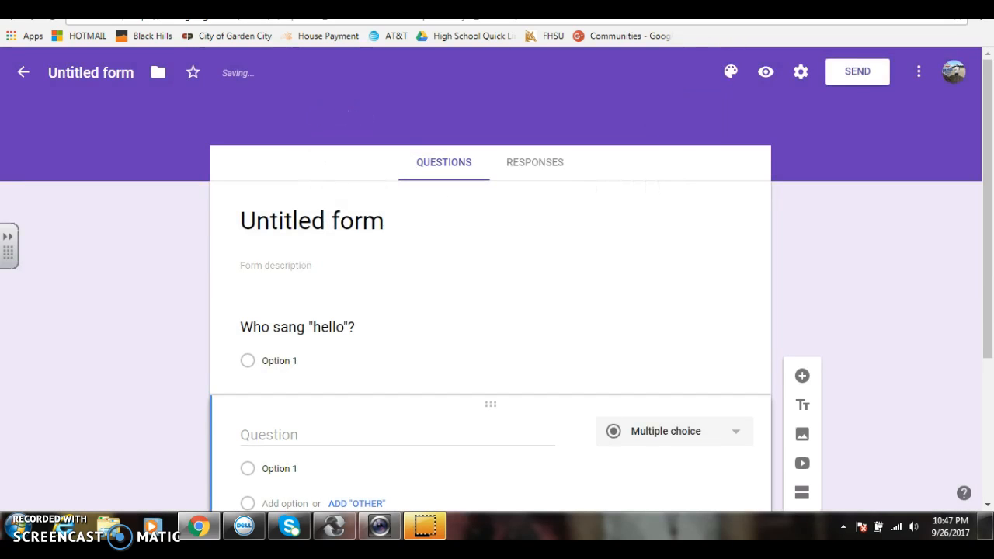
Return to the Blank Quiz (Responses) spreadsheet, view Flubaroo among the available add-ons, and close the add-on store.
{"action": "left_click", "coordinate": [517, 173]}
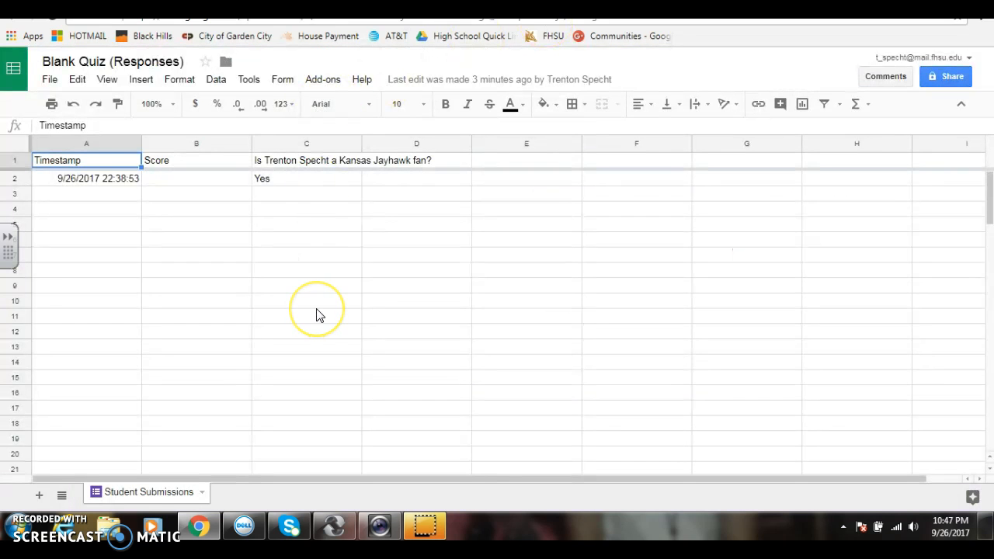
{"action": "left_click", "coordinate": [314, 83]}
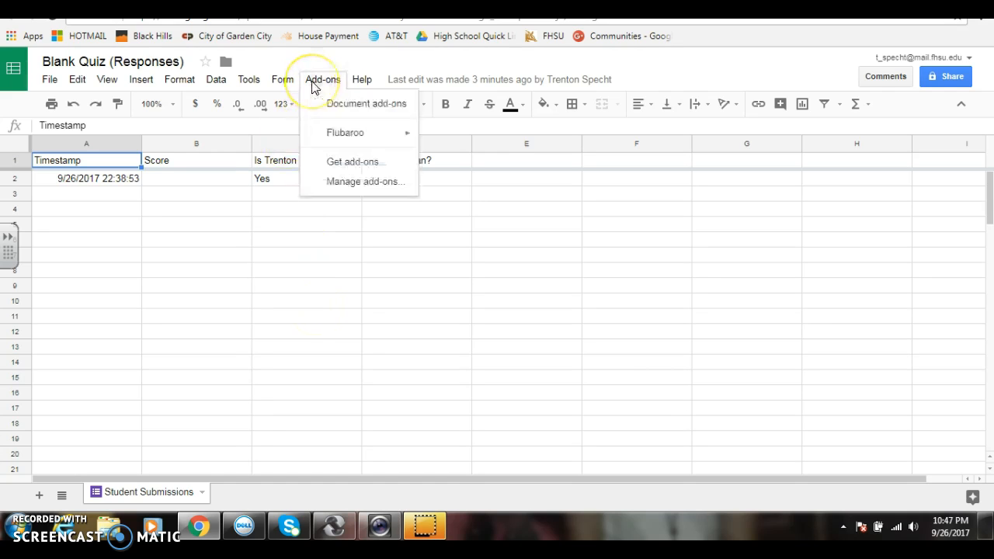
{"action": "left_click", "coordinate": [369, 162]}
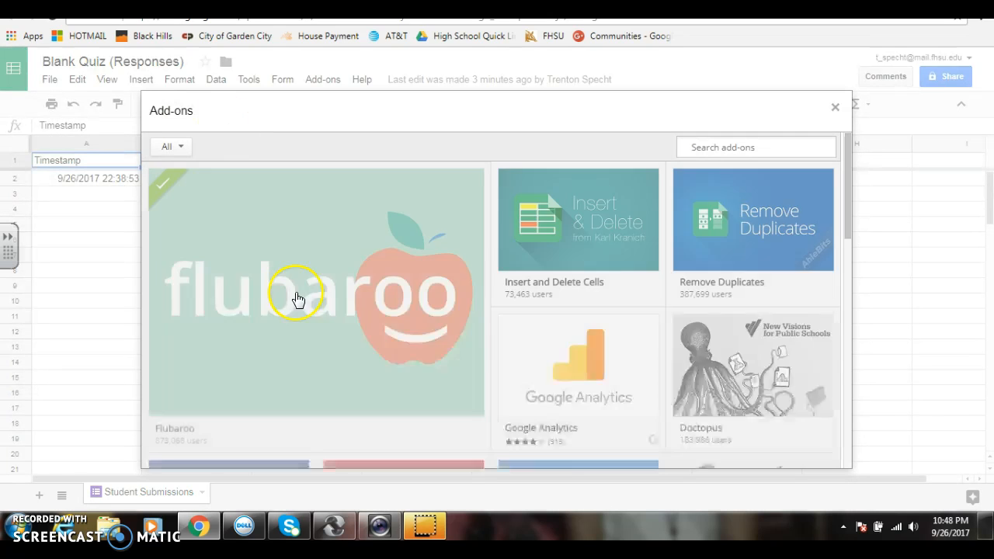
{"action": "left_click", "coordinate": [836, 108]}
Try again to grade the Blank Quiz responses with Flubaroo and dismiss its notification.
{"action": "left_click", "coordinate": [323, 80]}
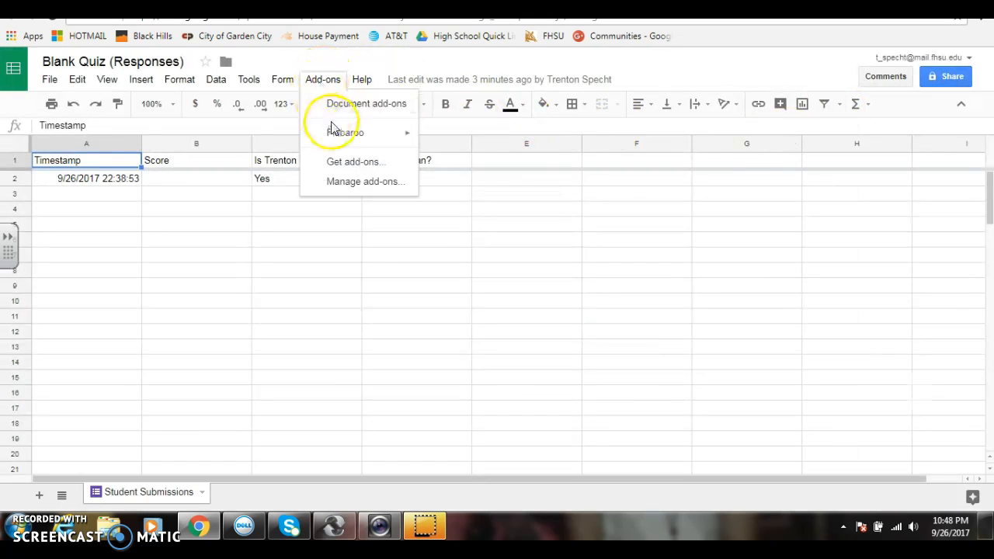
{"action": "mouse_move", "coordinate": [380, 137]}
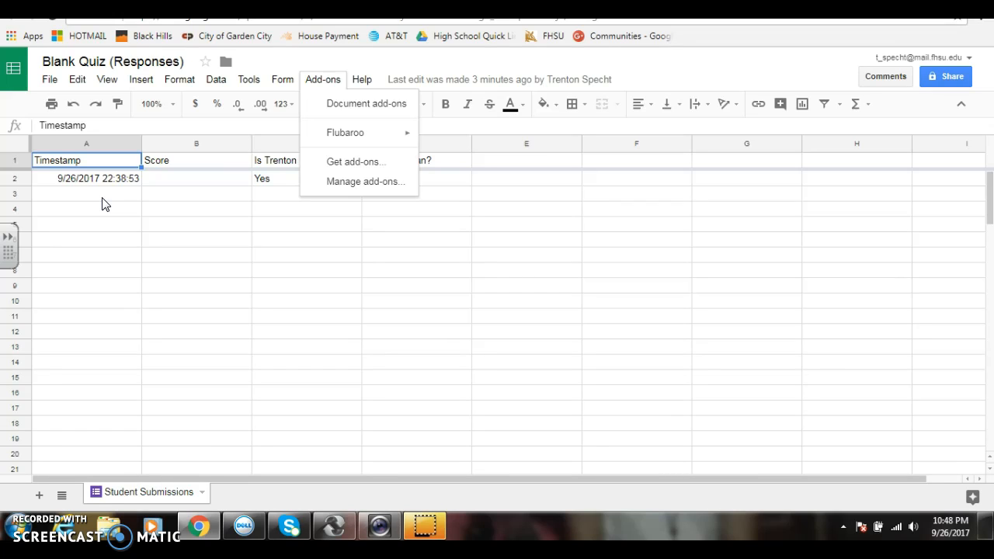
{"action": "left_click", "coordinate": [272, 195]}
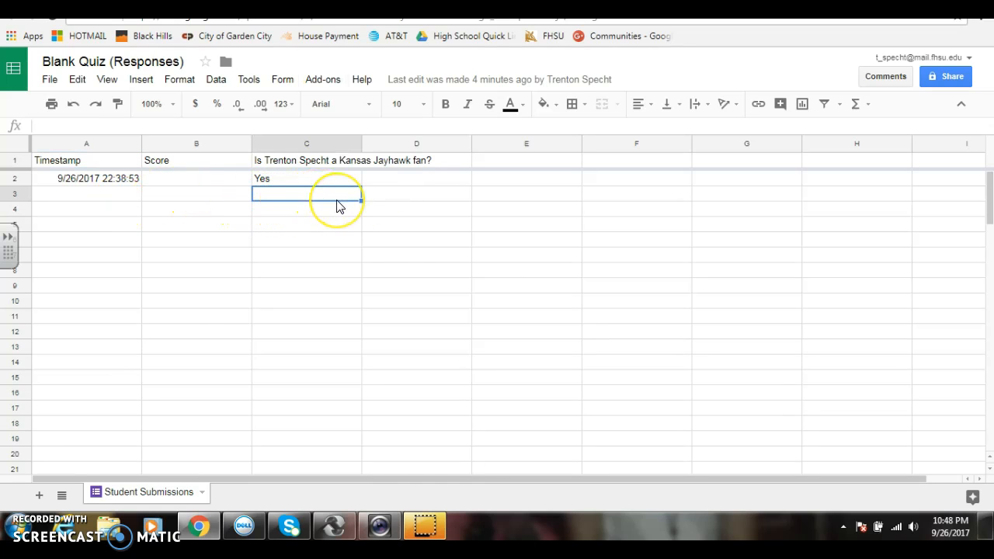
{"action": "left_click", "coordinate": [249, 79]}
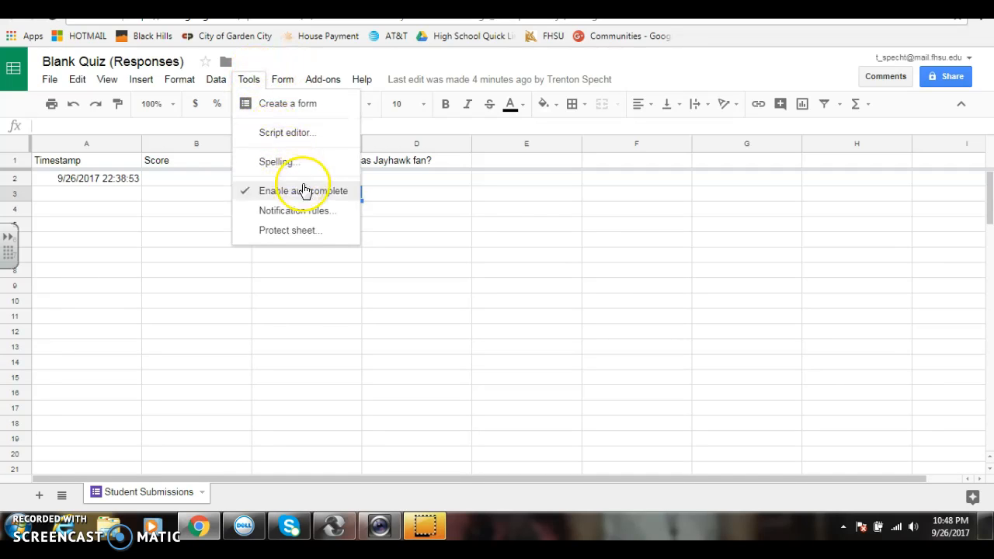
{"action": "mouse_move", "coordinate": [316, 92]}
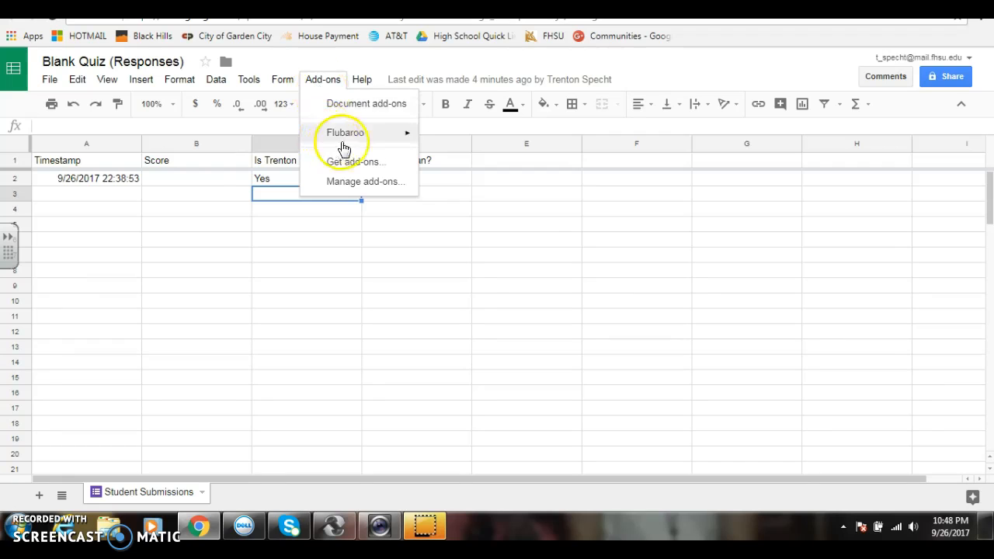
{"action": "left_click", "coordinate": [440, 142]}
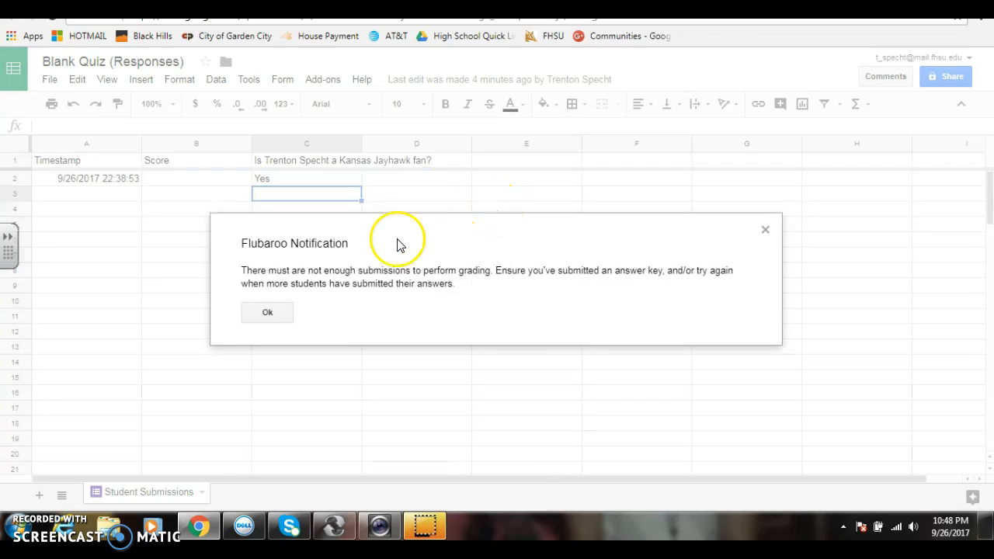
{"action": "left_click", "coordinate": [267, 315]}
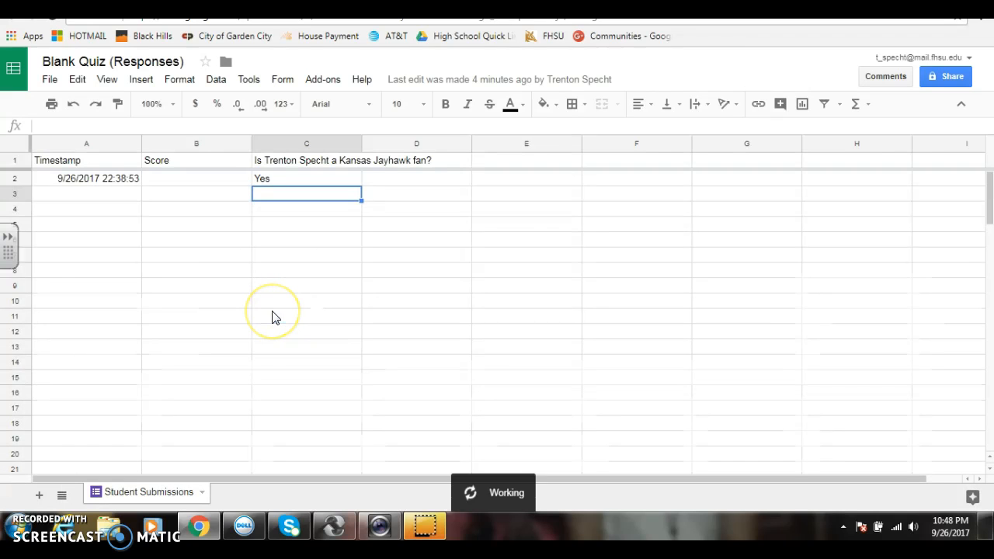